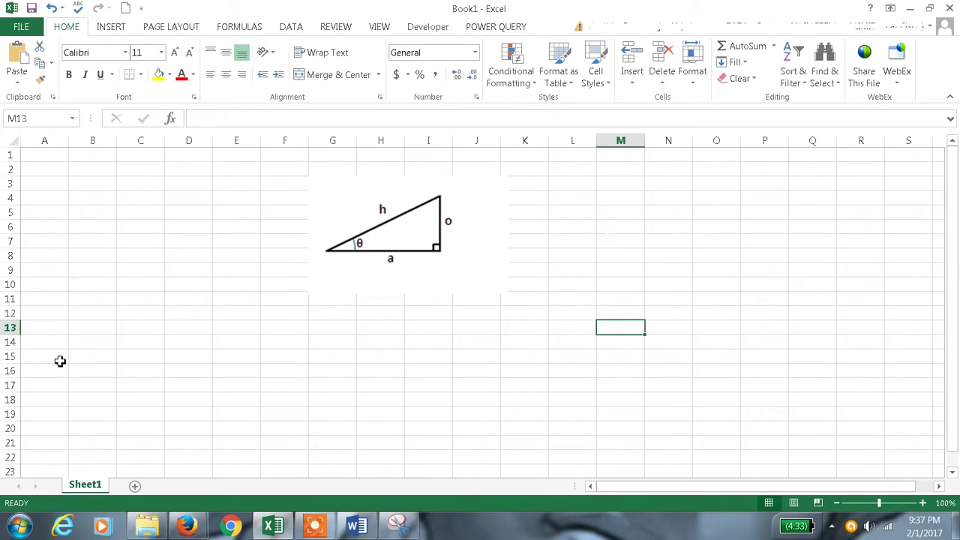
# Step: Enter the labels sin, cos and tan in cells B4, B5 and B6
pyautogui.click(60, 377)
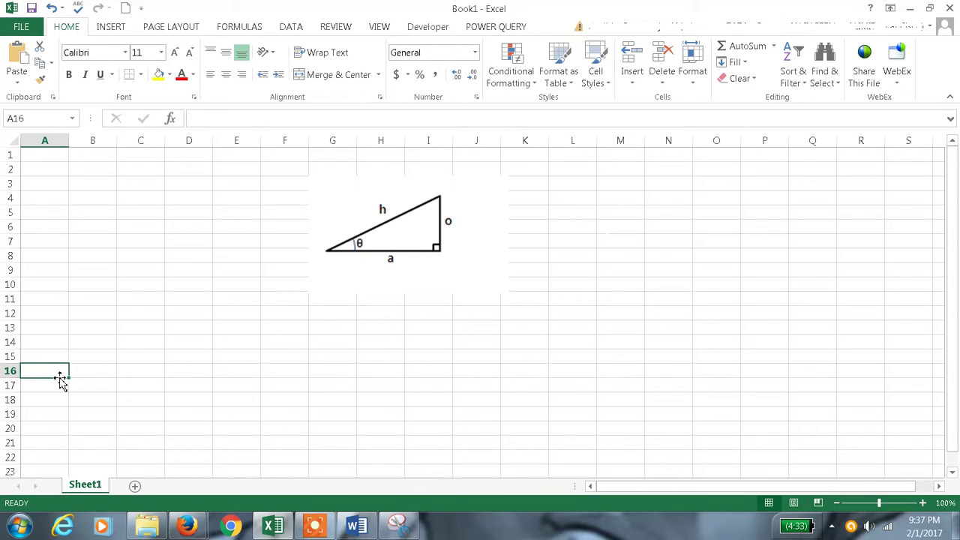
pyautogui.press('Up')
pyautogui.press('Up')
pyautogui.press('Up')
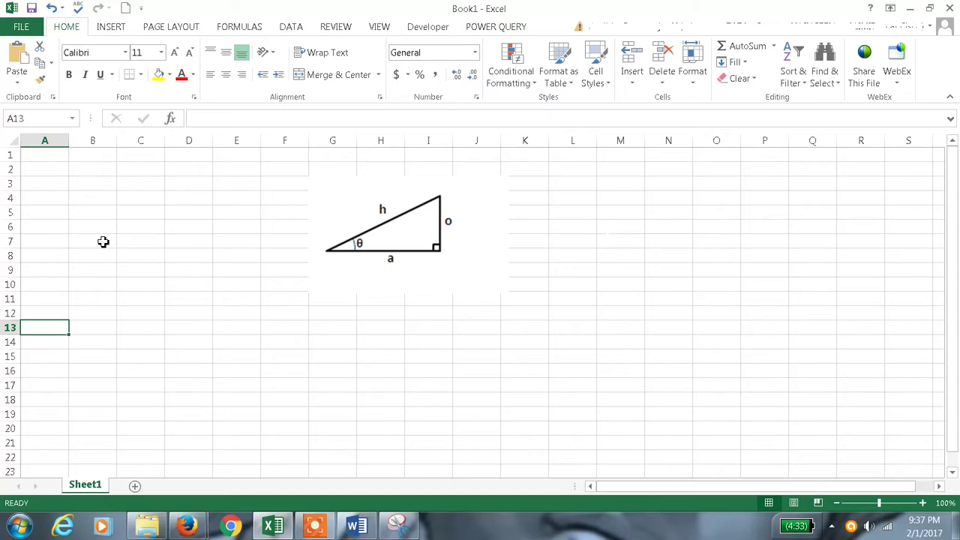
pyautogui.click(110, 196)
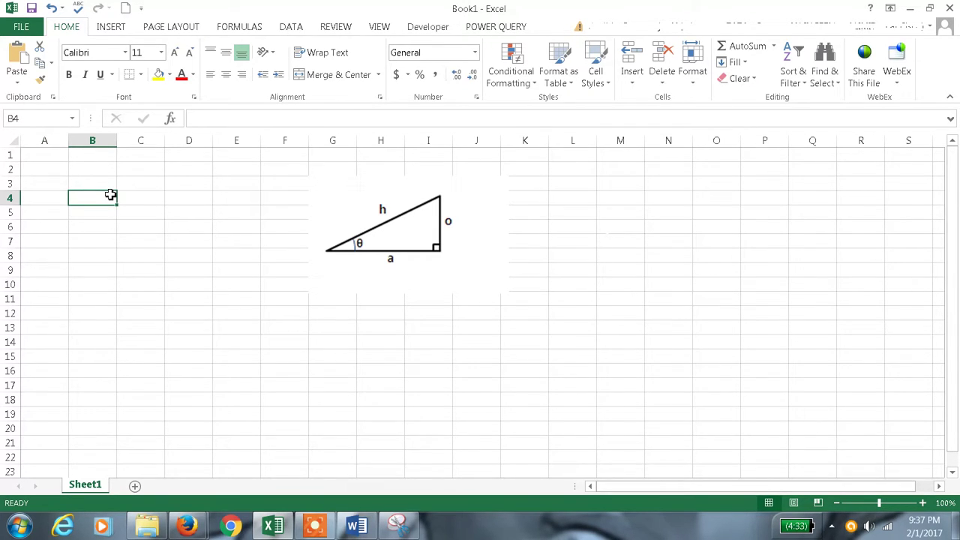
pyautogui.write('si')
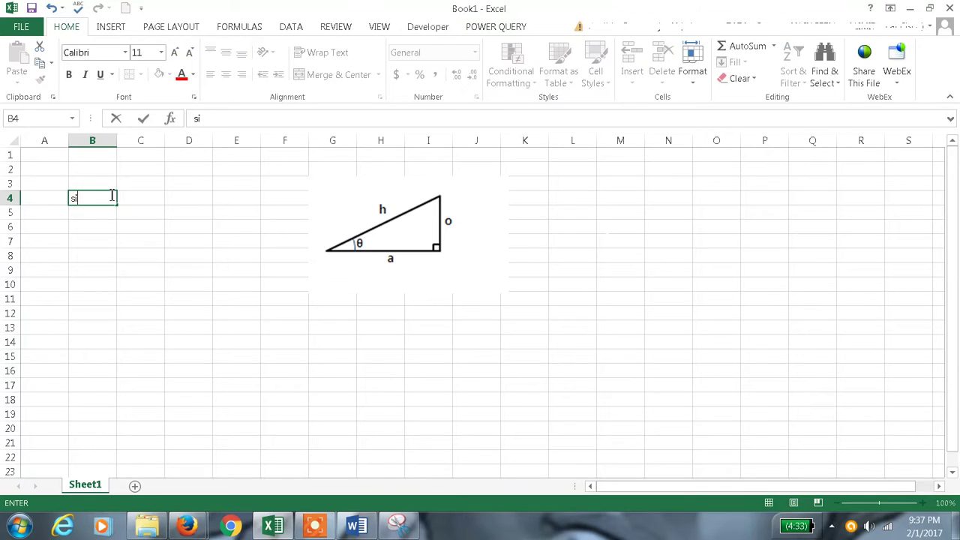
pyautogui.write('n')
pyautogui.press('Return')
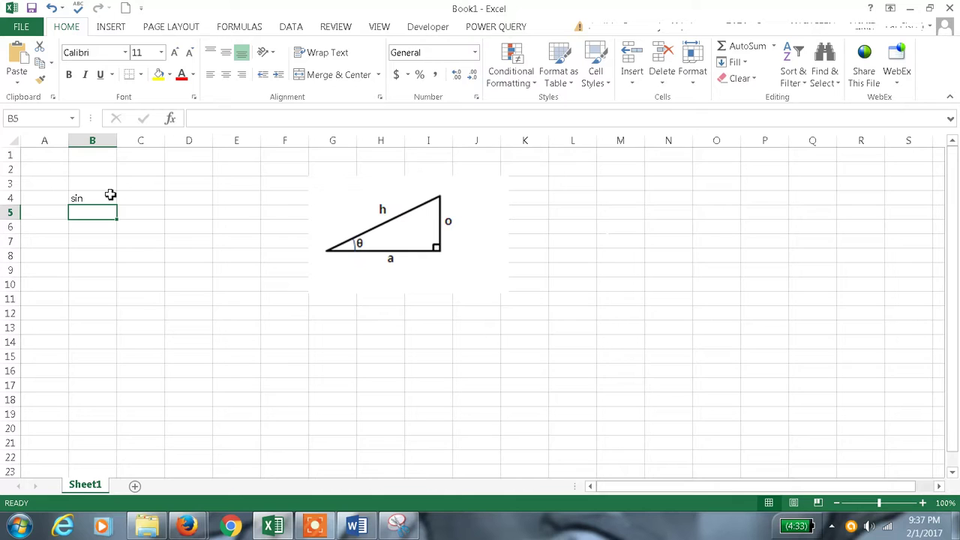
pyautogui.write('co')
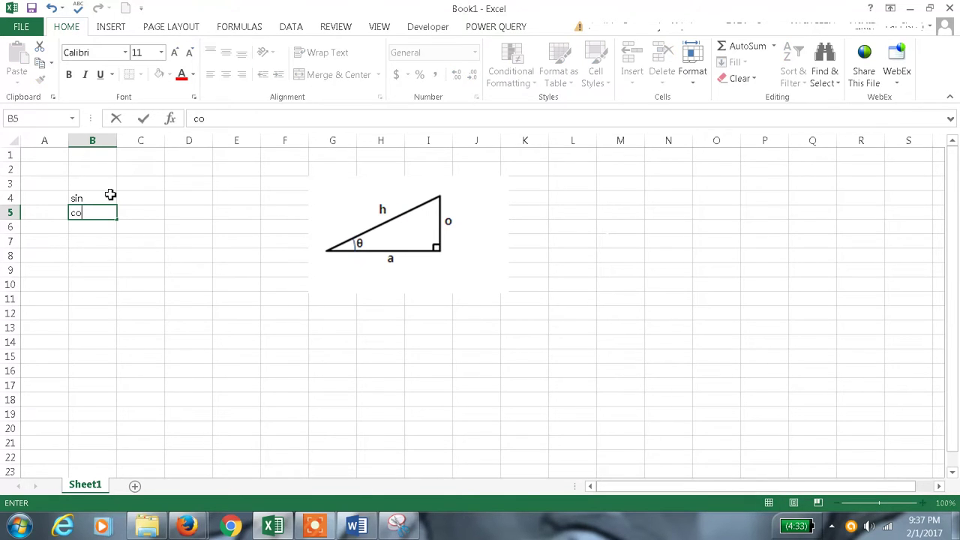
pyautogui.write('s')
pyautogui.press('Return')
pyautogui.write('t')
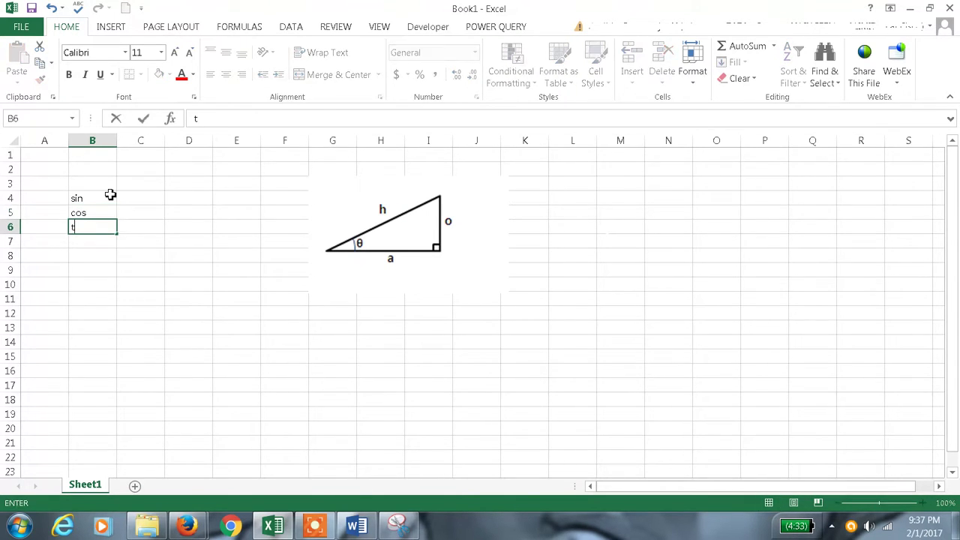
pyautogui.write('an')
pyautogui.press('Up')
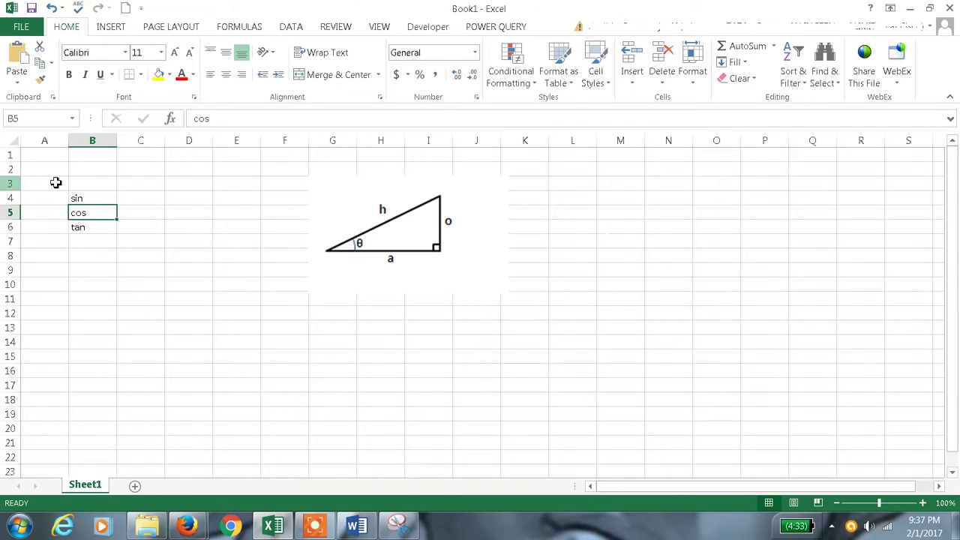
pyautogui.click(97, 200)
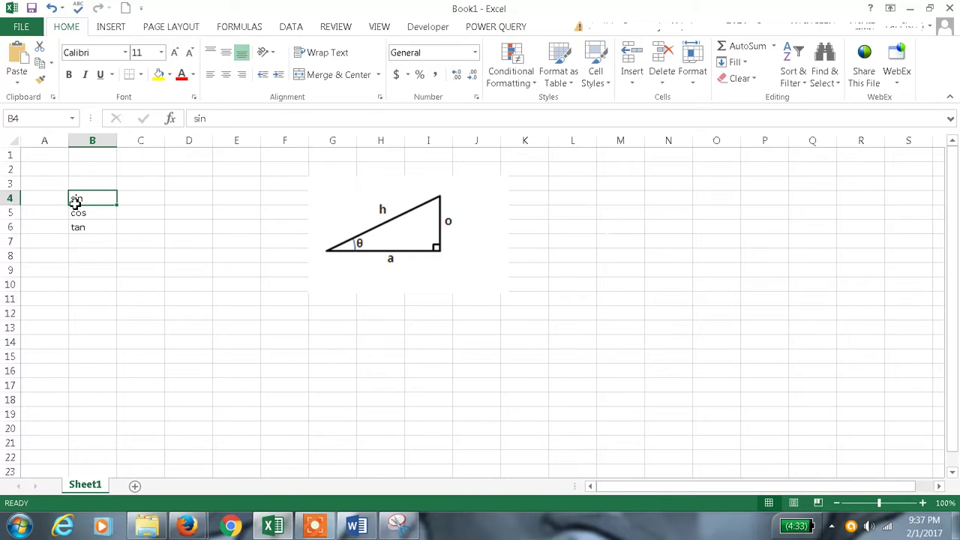
# Step: Append '(number)' to the B4 label so it reads sin(number)
pyautogui.doubleClick(105, 199)
pyautogui.press('Return')
pyautogui.click(102, 200)
pyautogui.click(139, 197)
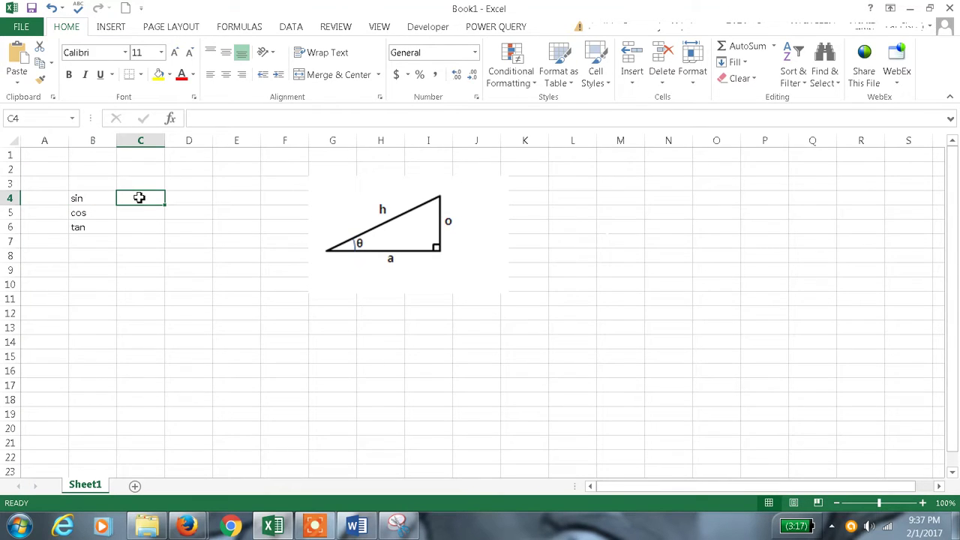
pyautogui.doubleClick(103, 198)
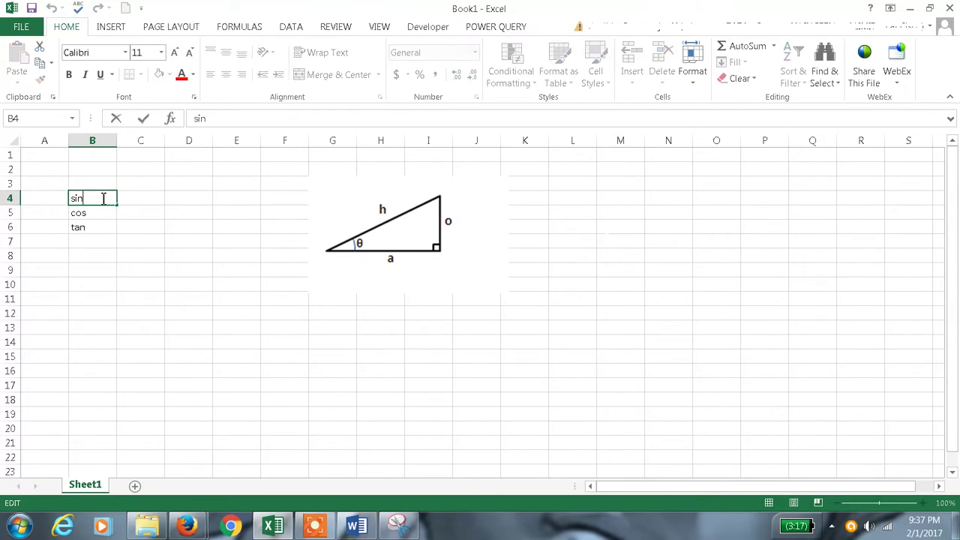
pyautogui.write('(numb')
pyautogui.write('er)')
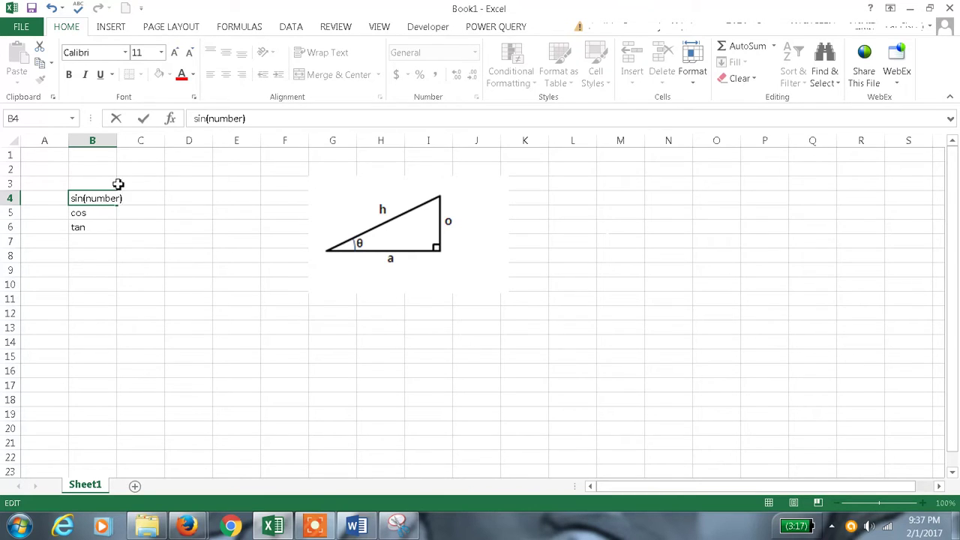
pyautogui.click(104, 216)
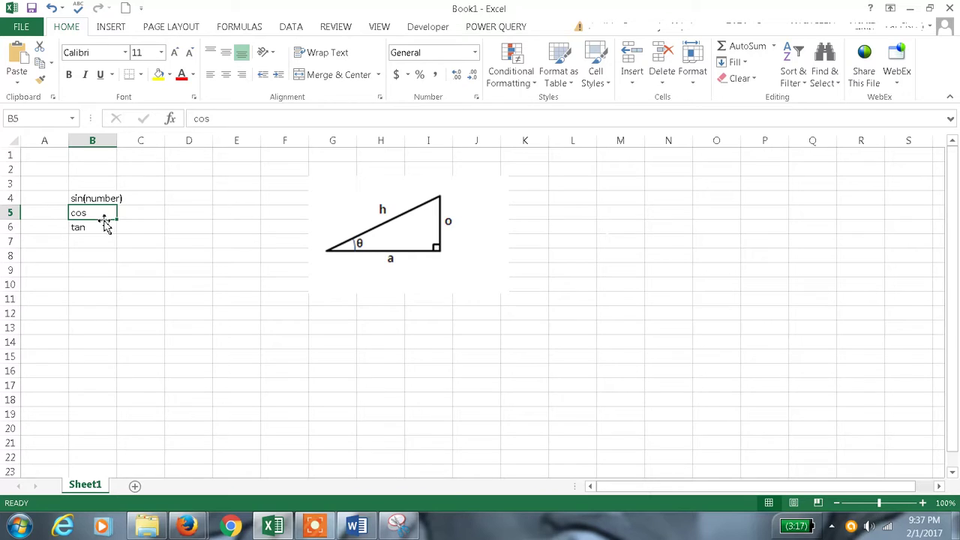
pyautogui.click(91, 227)
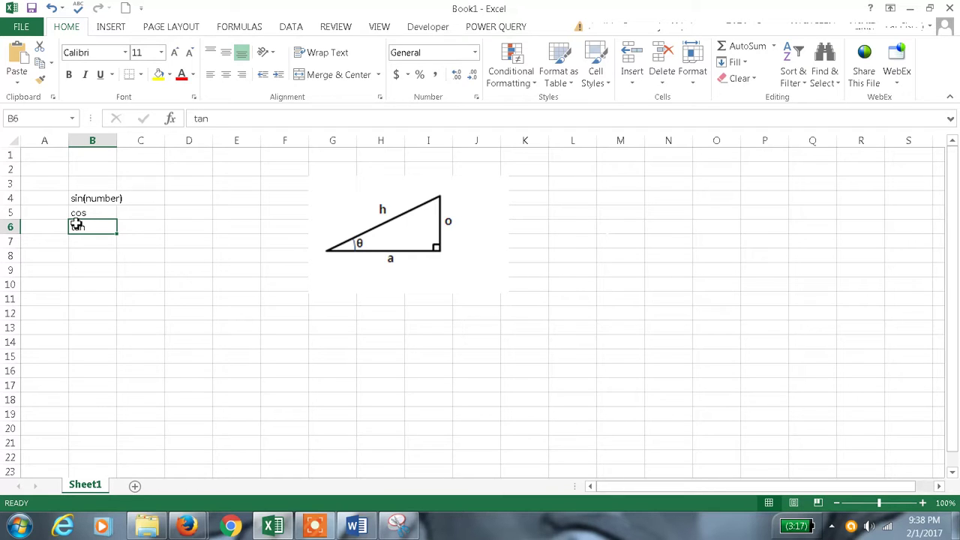
# Step: Clear cell C4 so the sin(number) label shows in full
pyautogui.click(86, 199)
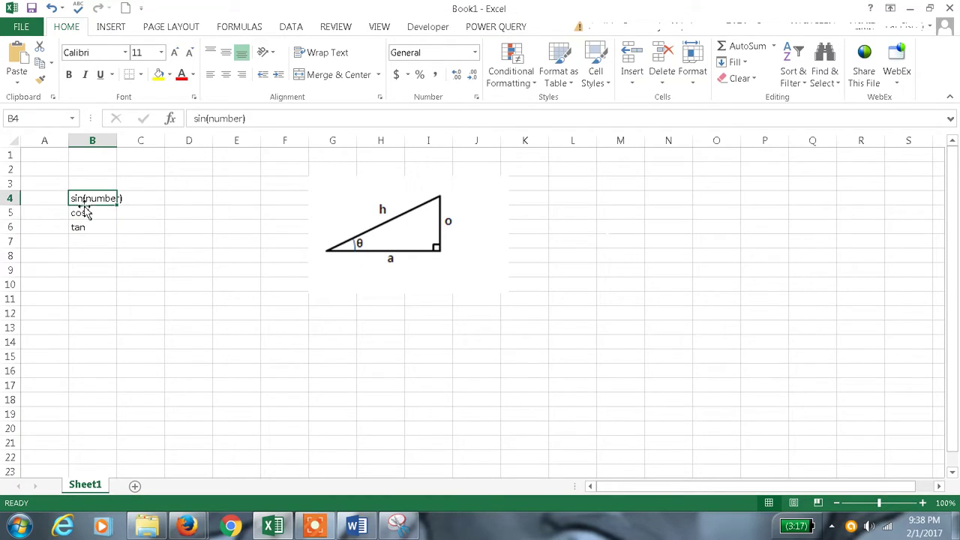
pyautogui.click(121, 198)
pyautogui.press('Delete')
pyautogui.click(140, 199)
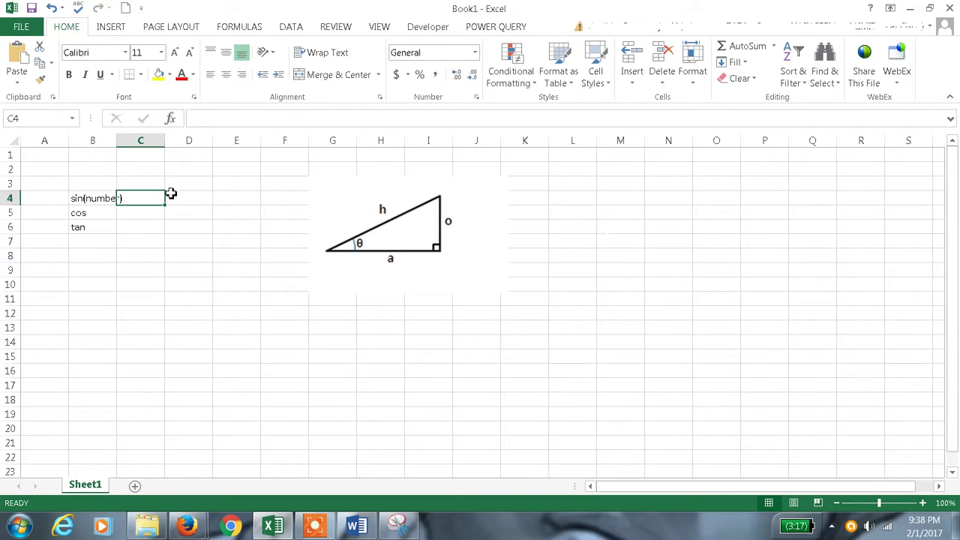
# Step: Enter the ratios o/h, a/h and o/a in cells C4, C5 and C6
pyautogui.write('o/')
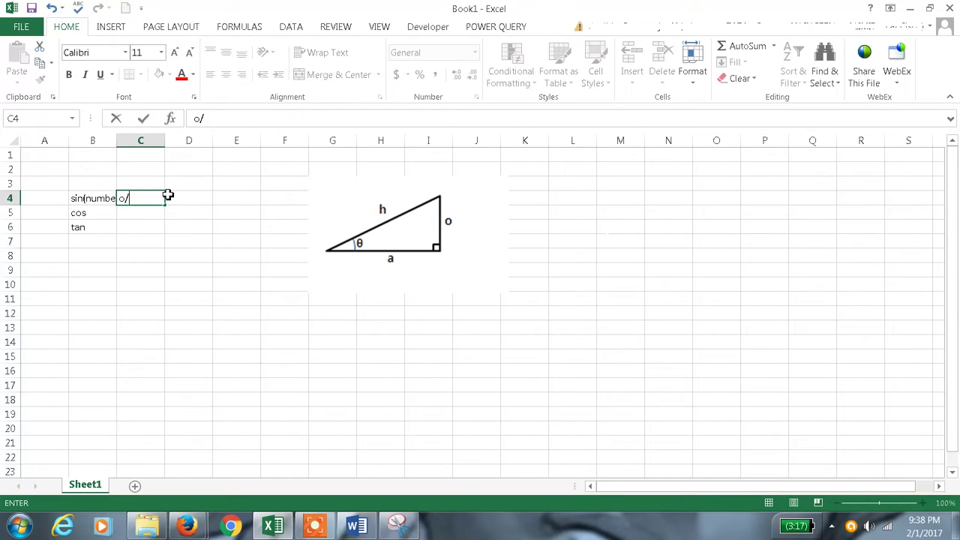
pyautogui.write('h')
pyautogui.press('Return')
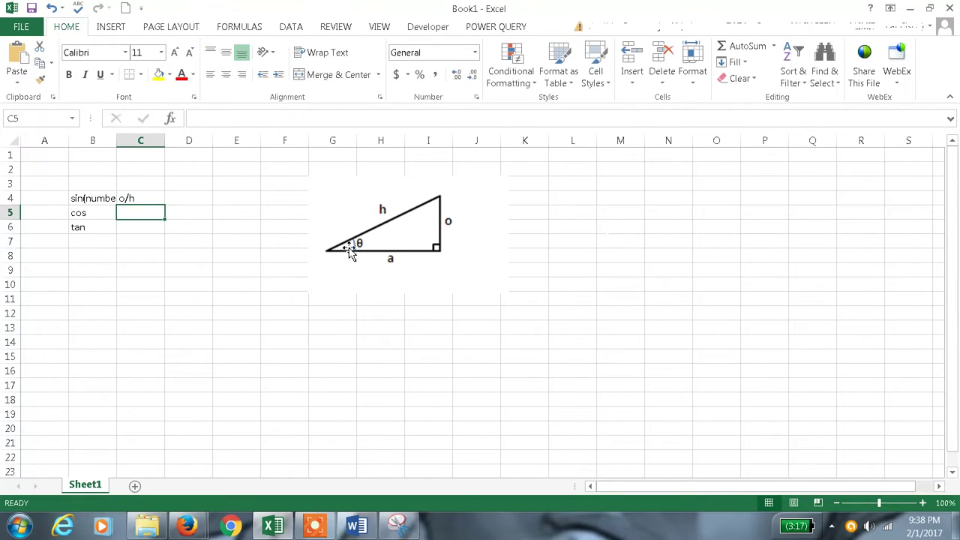
pyautogui.write('a')
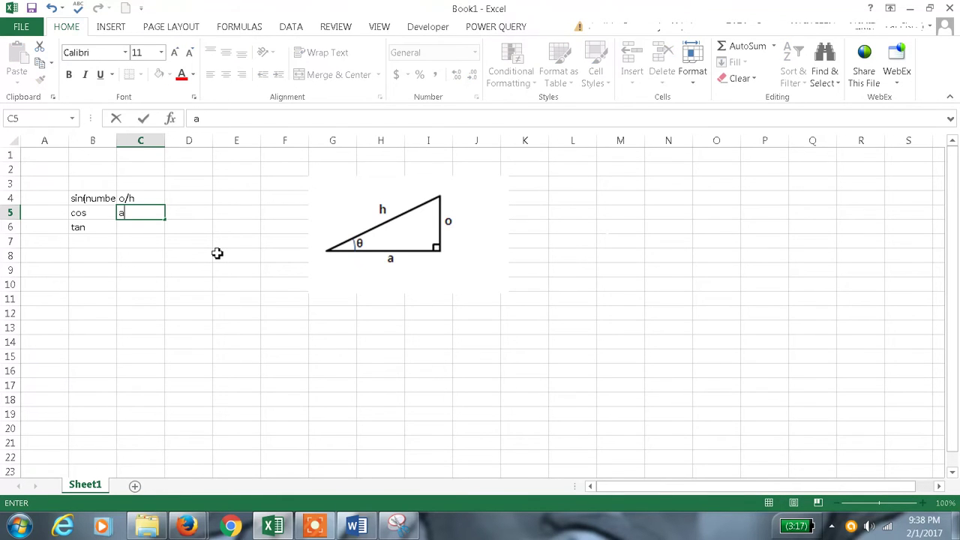
pyautogui.write('/h')
pyautogui.click(146, 225)
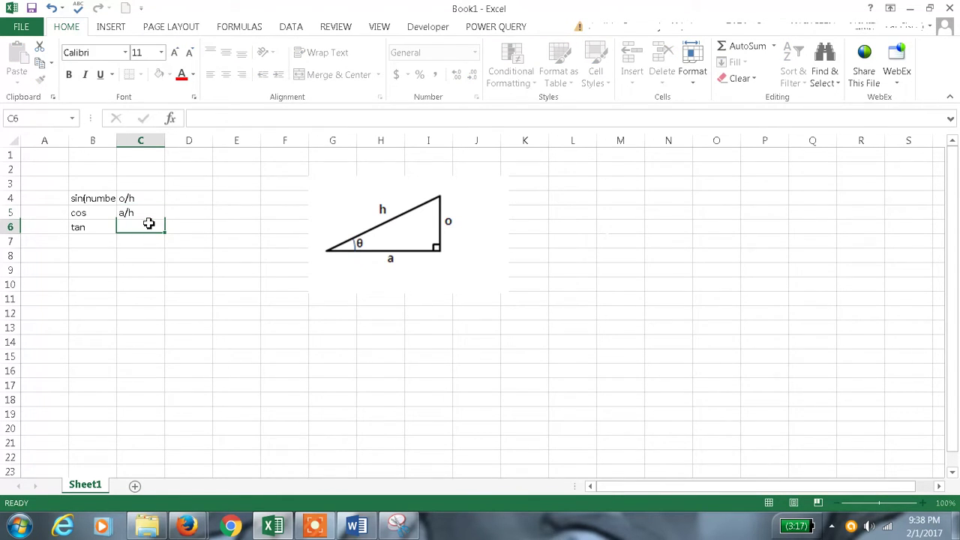
pyautogui.write('o')
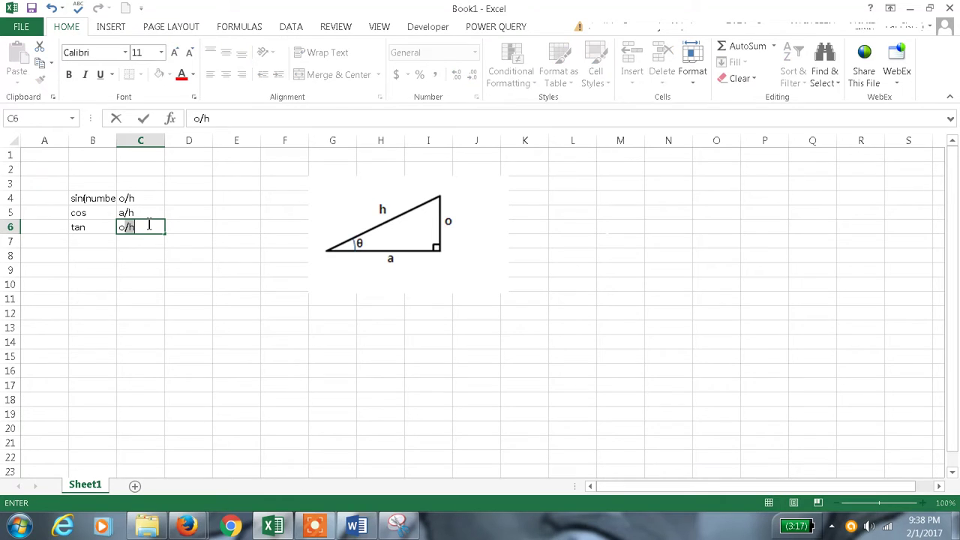
pyautogui.write('/a')
pyautogui.click(156, 256)
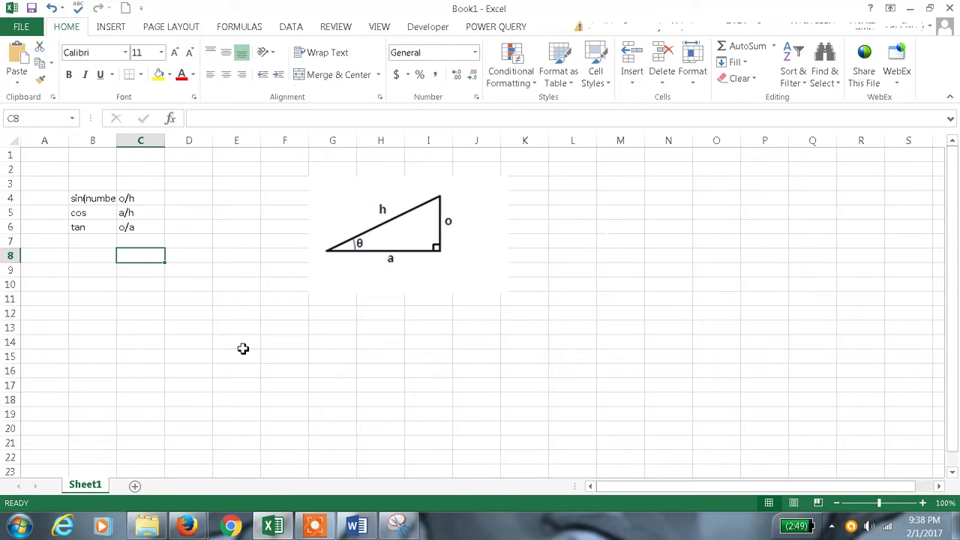
# Step: Enter =SIN(0.222) in C8 so it shows 0.220181
pyautogui.write('=sin')
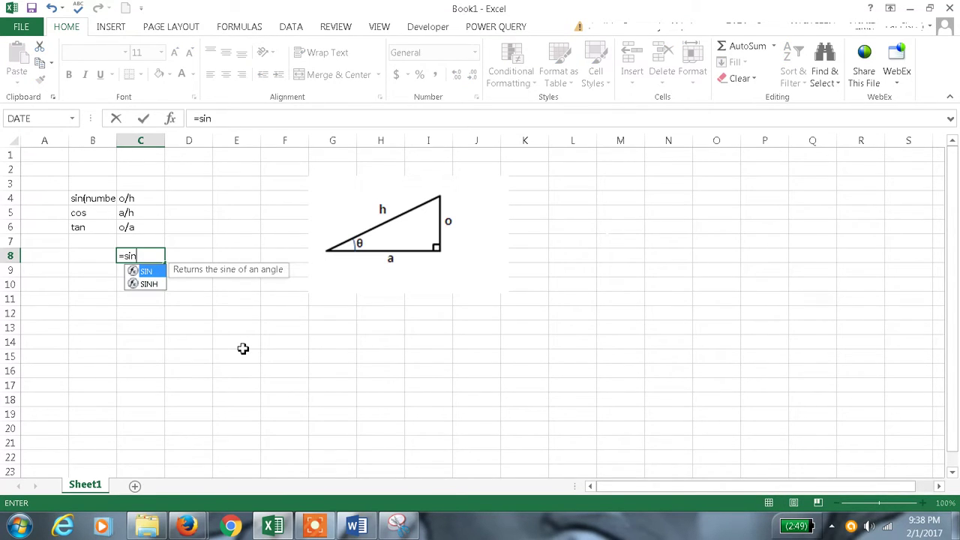
pyautogui.write('(0')
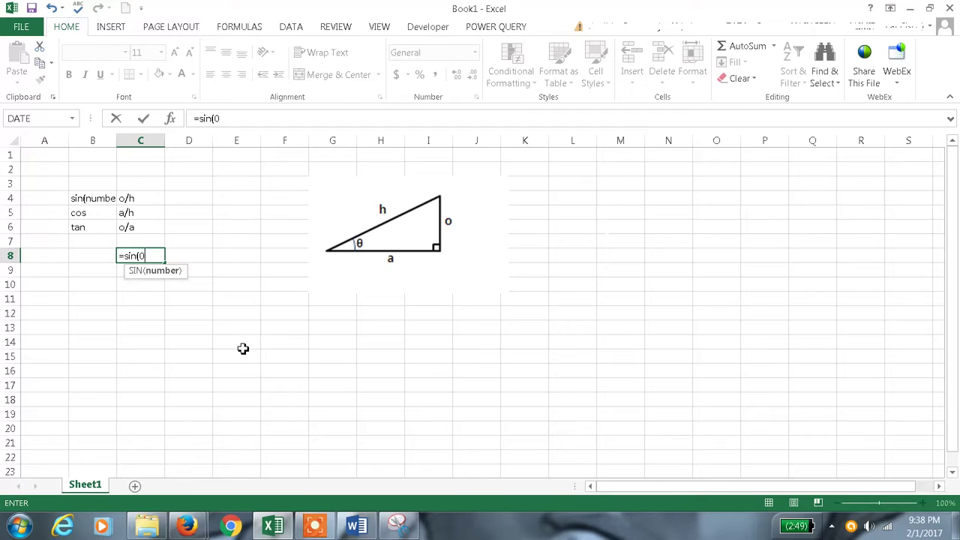
pyautogui.write('.222)')
pyautogui.press('Return')
pyautogui.press('Up')
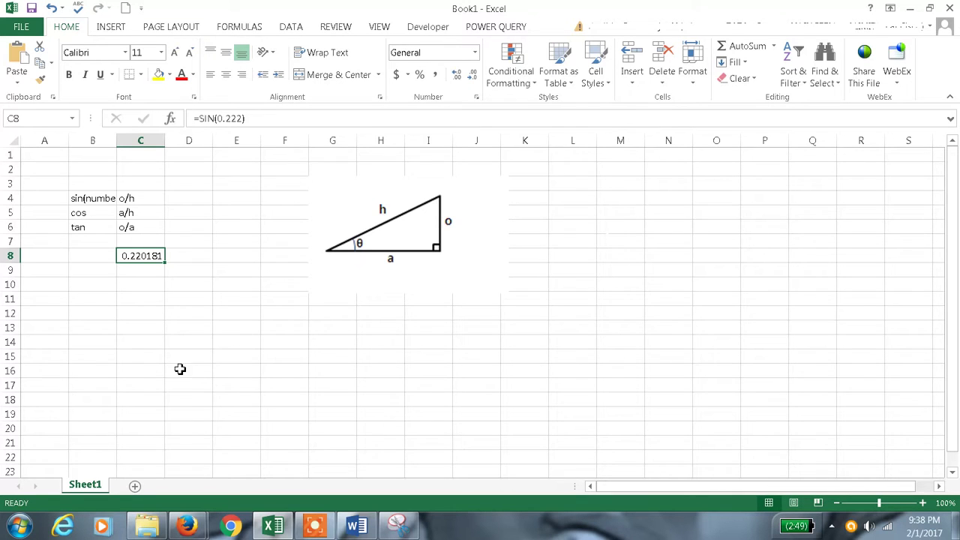
pyautogui.press('Down')
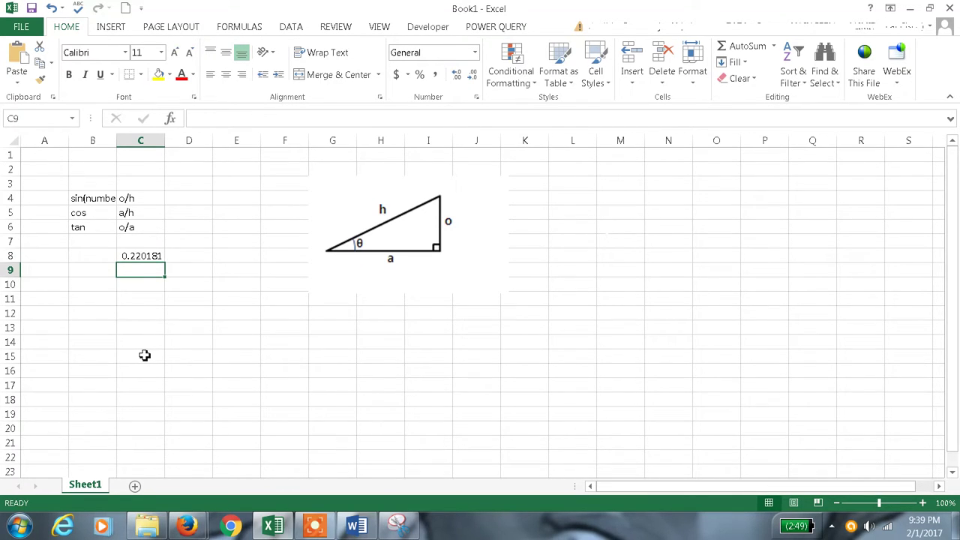
# Step: Enter =COS(PI()/6) in C9 so it shows 0.866025
pyautogui.write('=co')
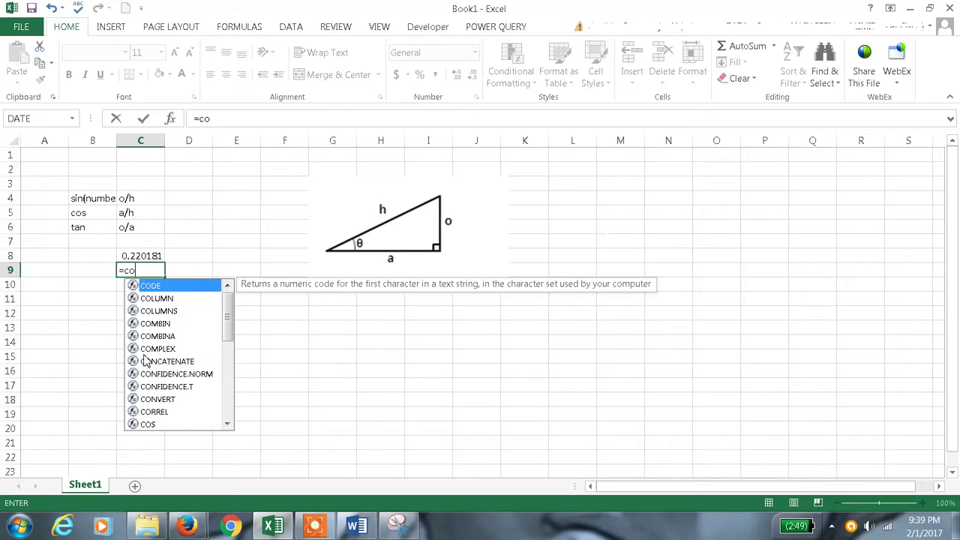
pyautogui.write('s')
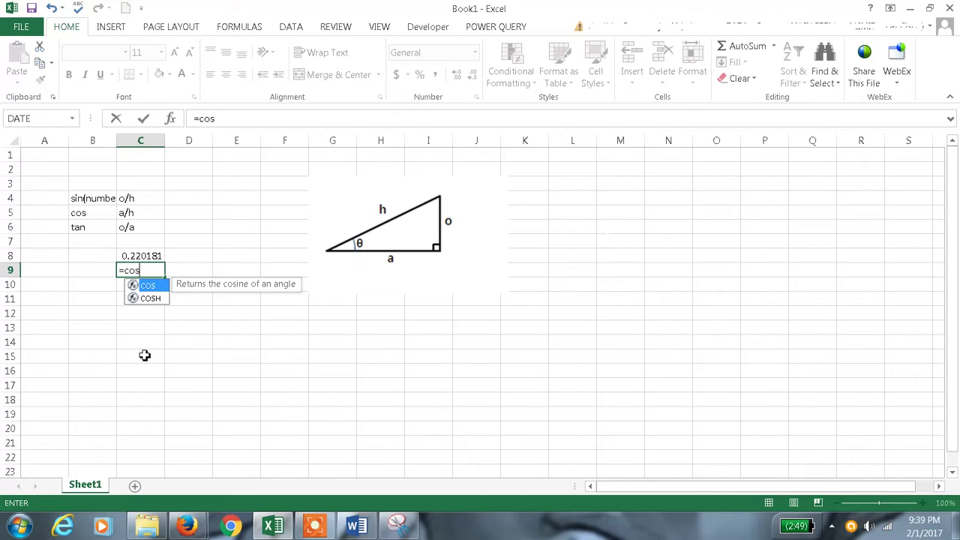
pyautogui.write('(')
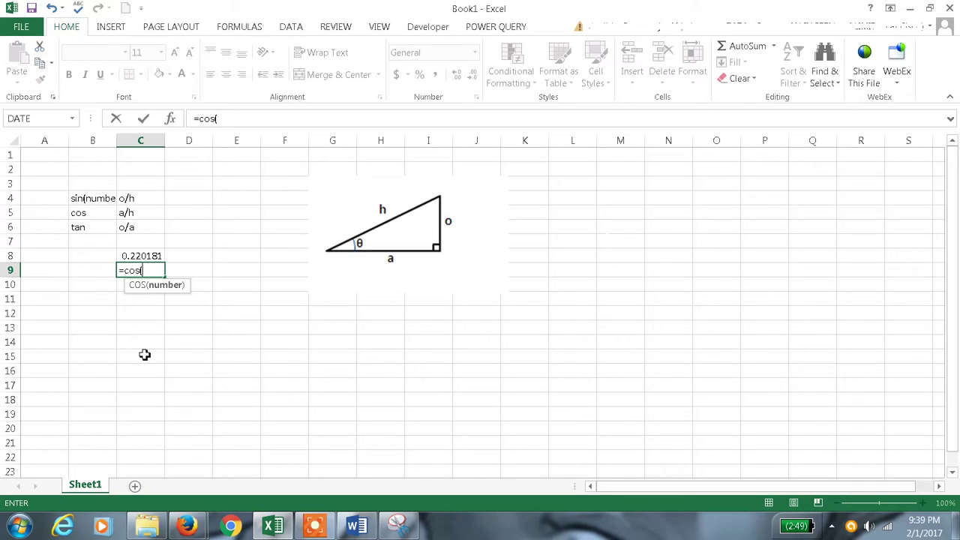
pyautogui.write('PI')
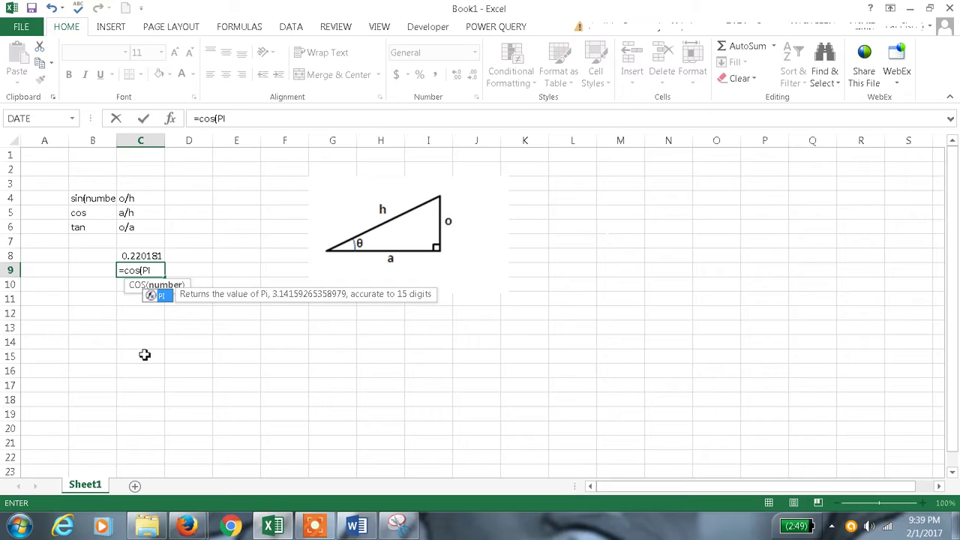
pyautogui.write('()')
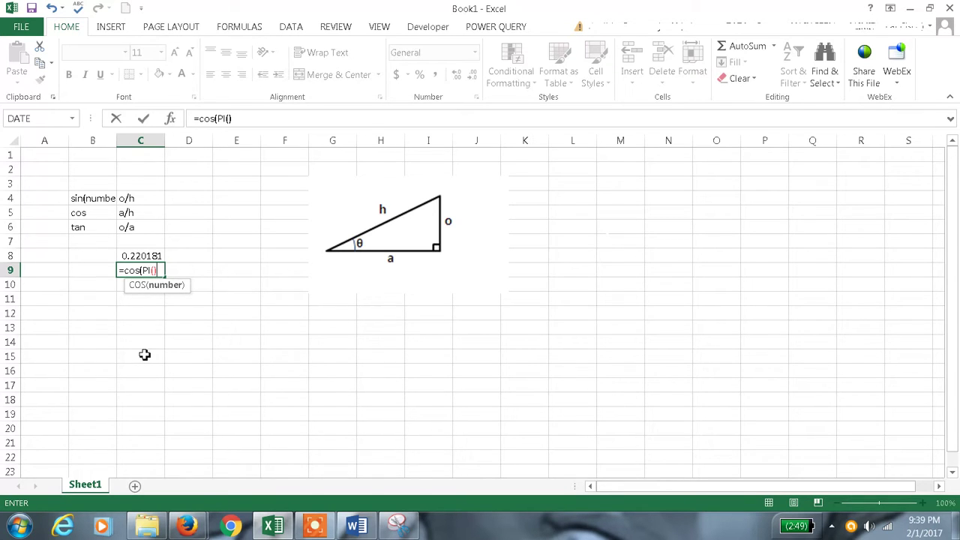
pyautogui.write('/')
pyautogui.write('6')
pyautogui.write(')')
pyautogui.press('Return')
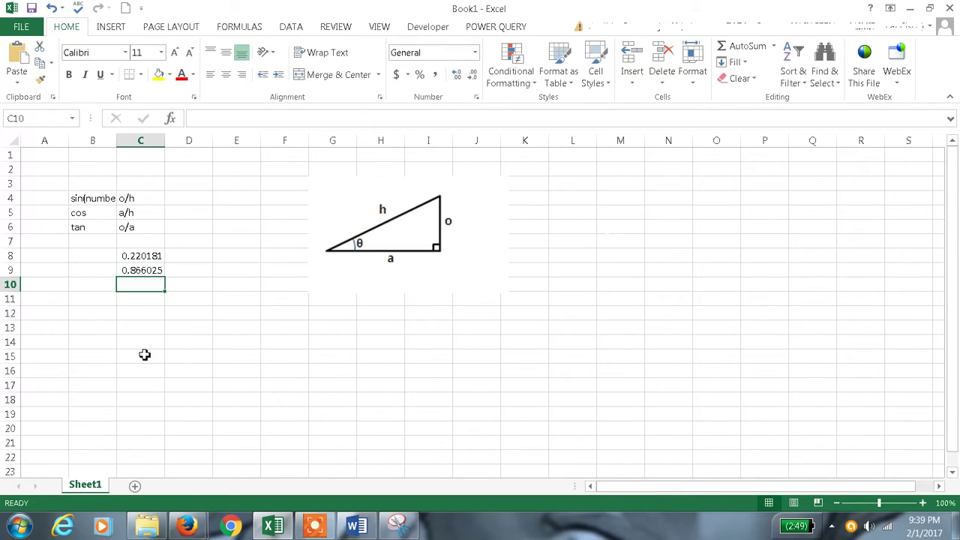
pyautogui.press('Up')
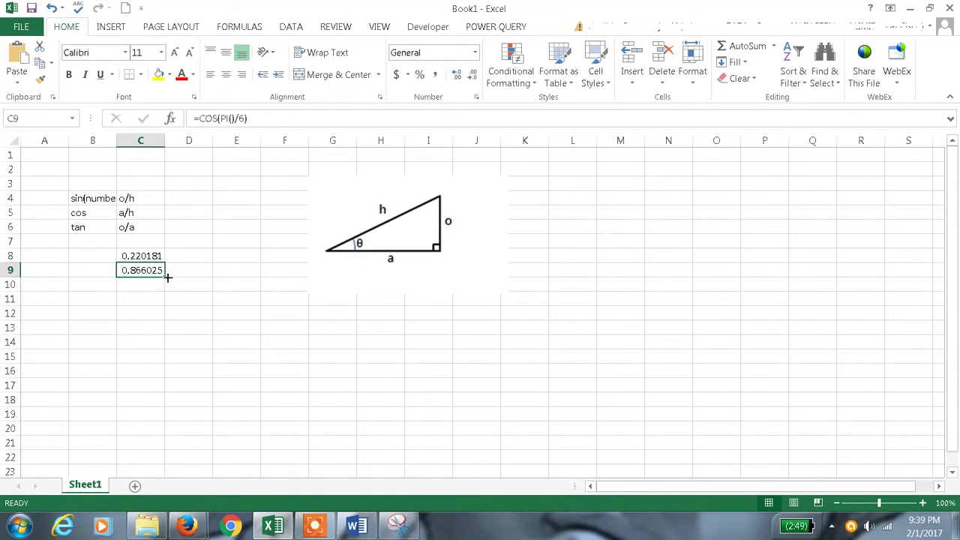
# Step: Copy the cosine formula into C10 and change it to =TAN(PI()/6), giving 0.57735
pyautogui.moveTo(162, 275); pyautogui.dragTo(166, 290)
pyautogui.click(154, 284)
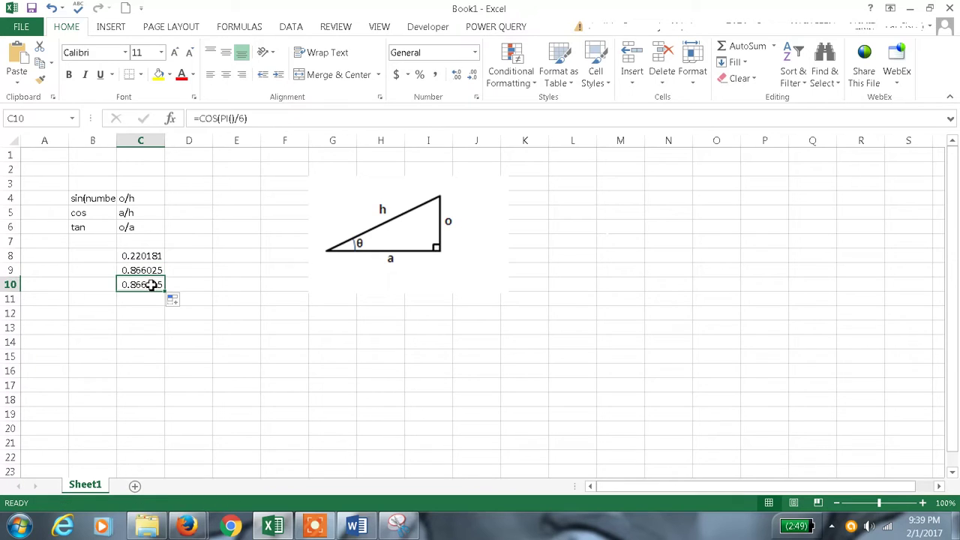
pyautogui.moveTo(200, 118); pyautogui.dragTo(218, 118)
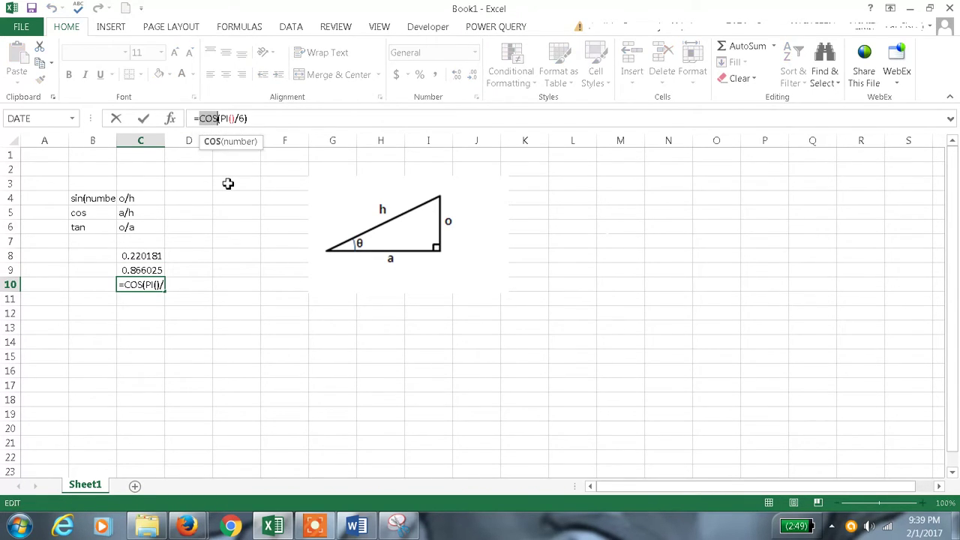
pyautogui.write('tan')
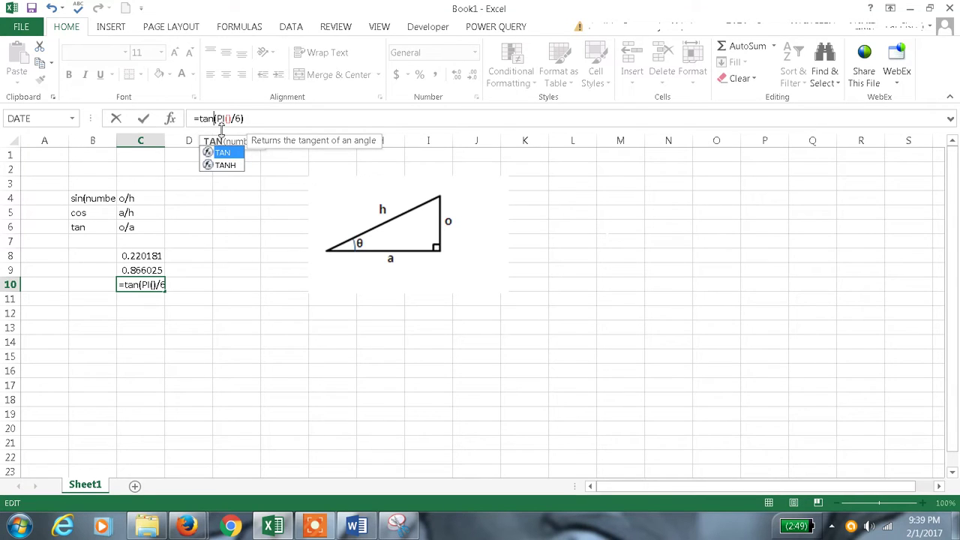
pyautogui.click(258, 118)
pyautogui.hotkey('ctrl', 'Return')
pyautogui.press('Return')
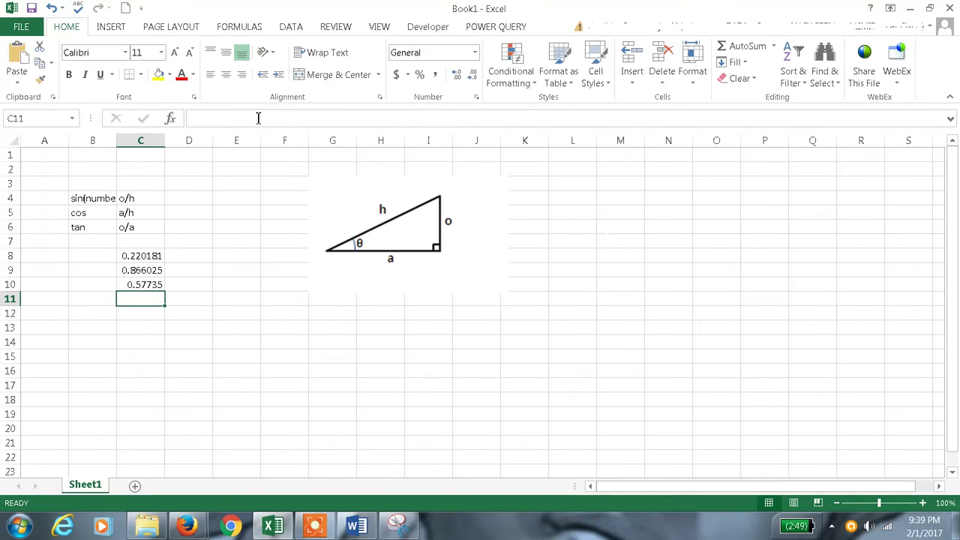
pyautogui.press('Up')
pyautogui.press('Up')
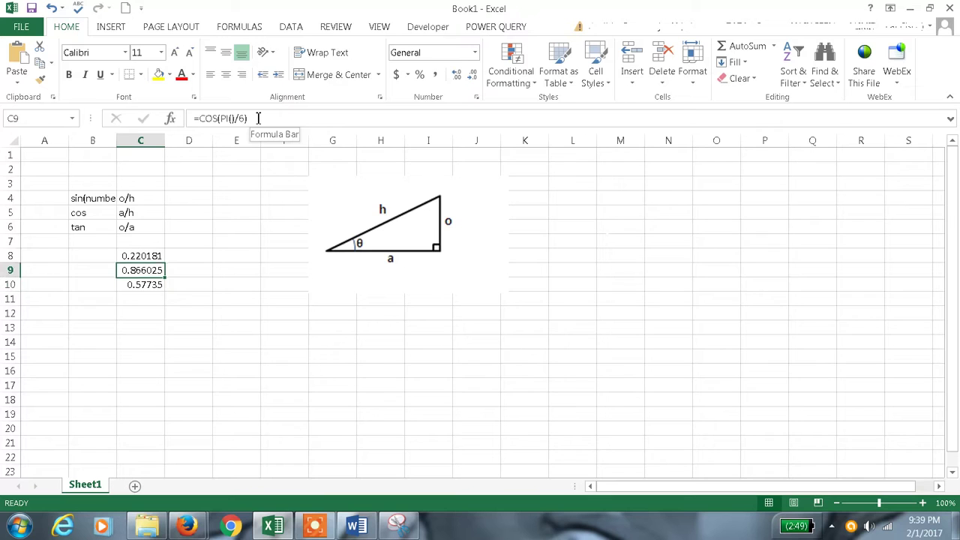
# Step: Enter =PI() in cell D12 so it displays 3.141593
pyautogui.click(201, 313)
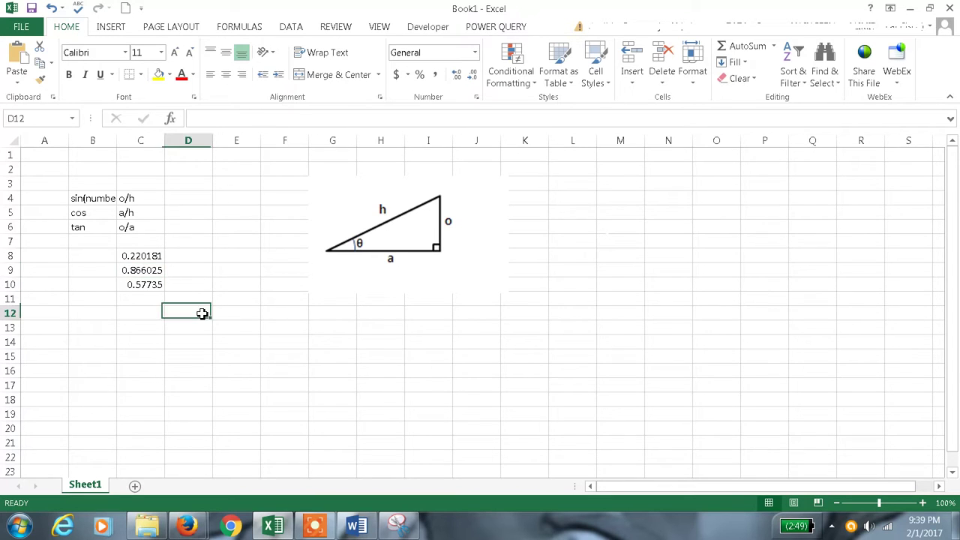
pyautogui.write('pi')
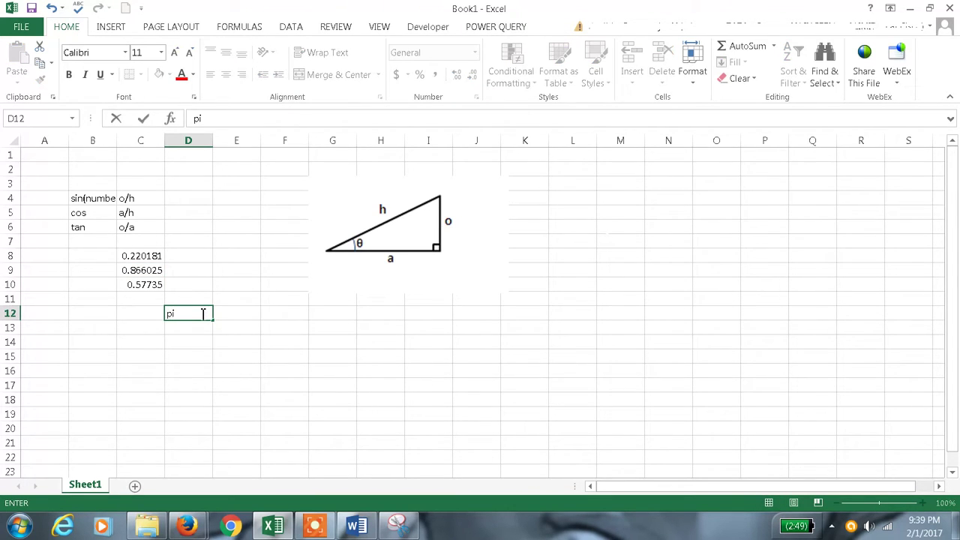
pyautogui.press('BackSpace')
pyautogui.press('BackSpace')
pyautogui.write('=p')
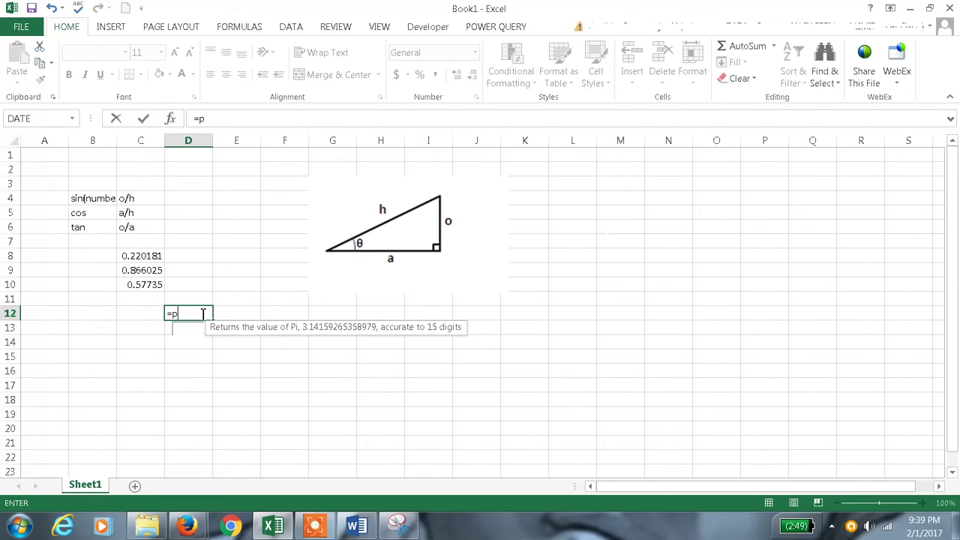
pyautogui.write('i()')
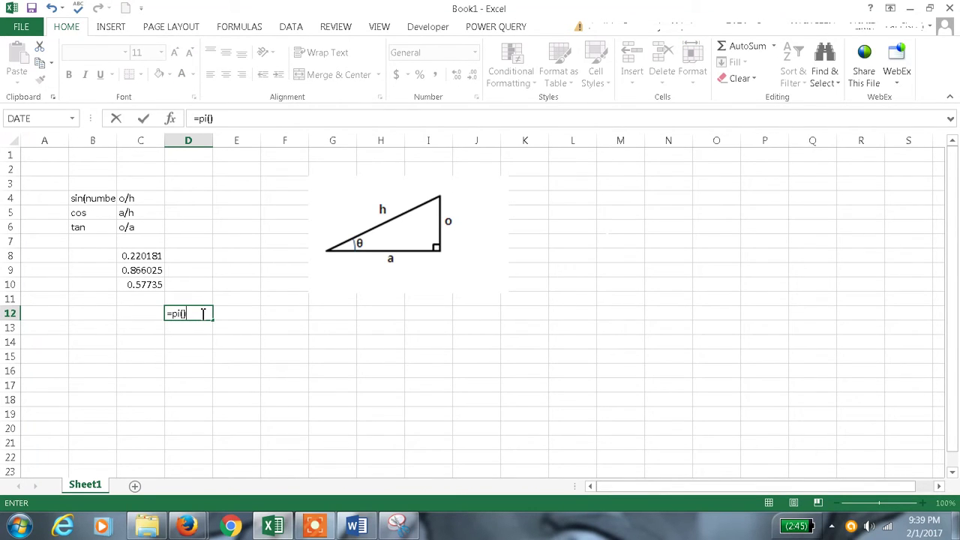
pyautogui.press('BackSpace')
pyautogui.write(')')
pyautogui.press('Return')
pyautogui.click(201, 314)
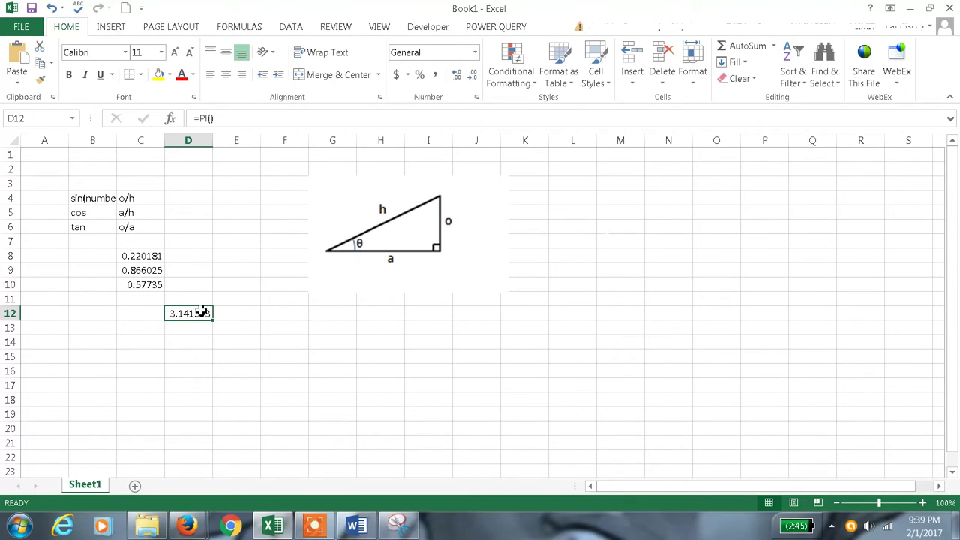
pyautogui.click(149, 269)
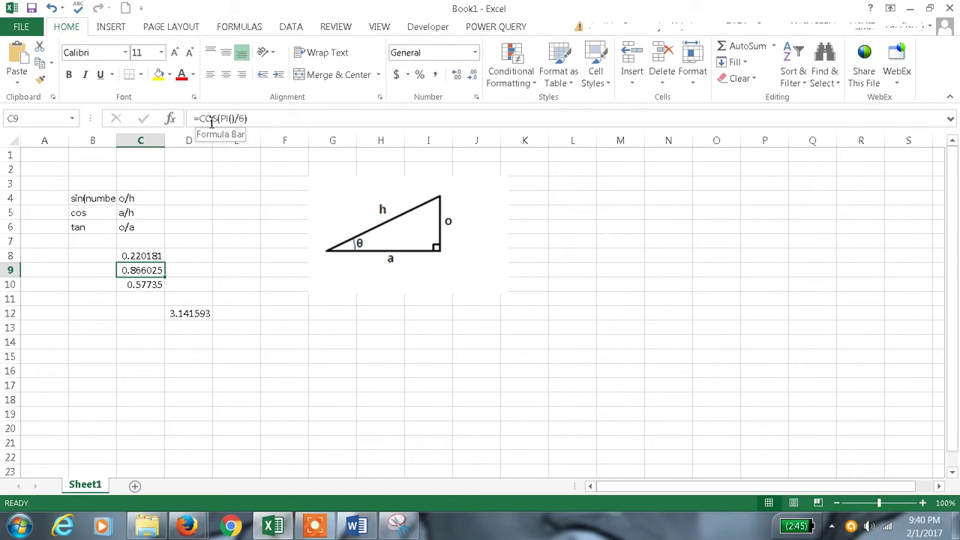
pyautogui.press('Down')
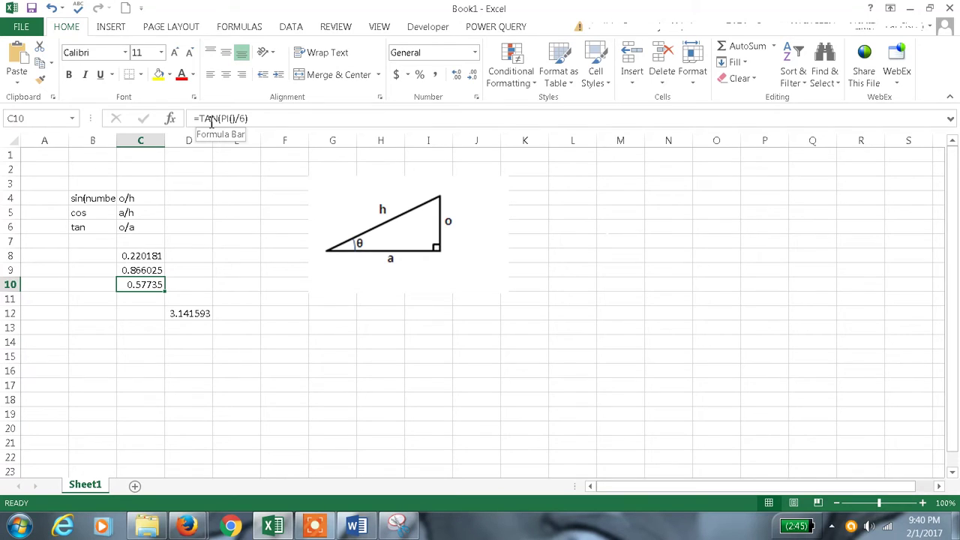
pyautogui.press('Up')
pyautogui.press('Up')
pyautogui.press('Up')
pyautogui.press('Up')
pyautogui.press('Up')
pyautogui.press('Up')
pyautogui.press('Up')
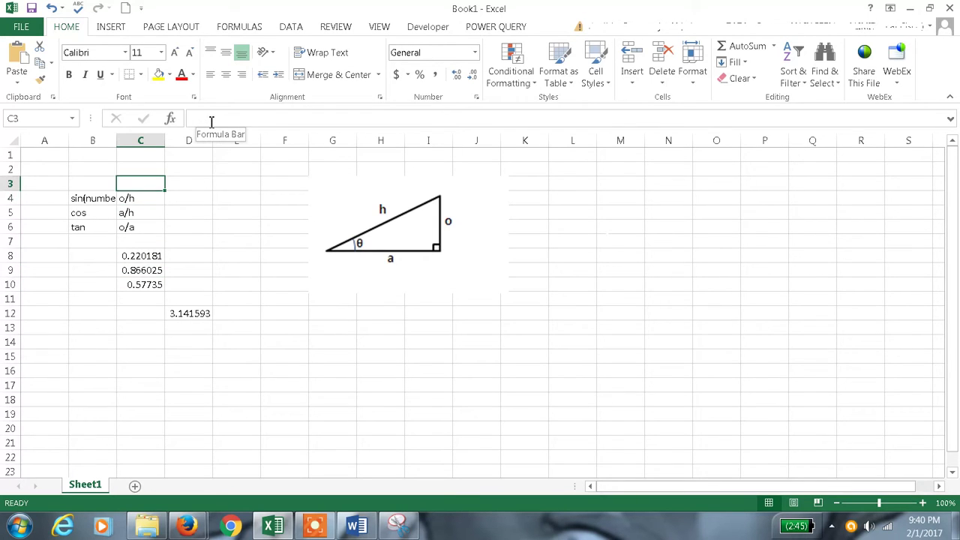
pyautogui.press('Down')
pyautogui.press('Left')
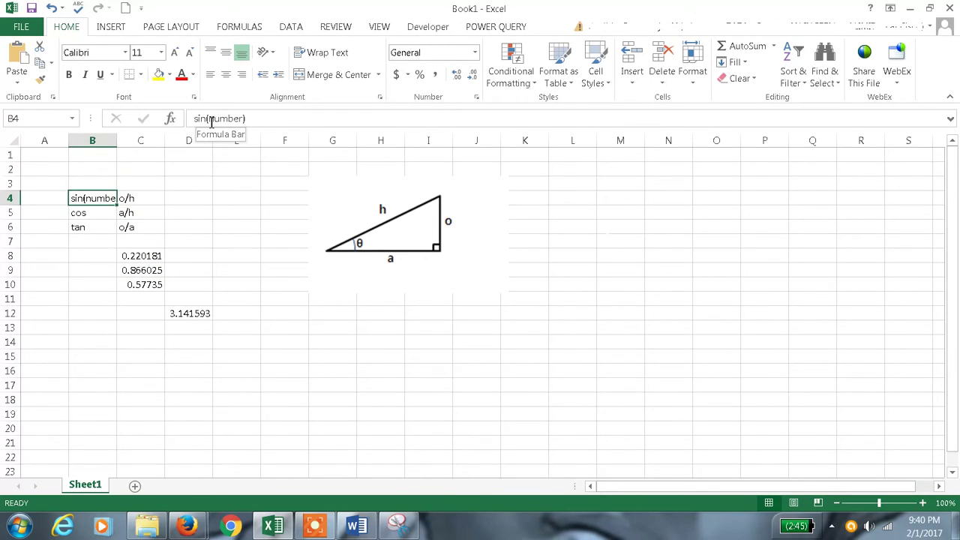
pyautogui.press('Down')
pyautogui.press('Down')
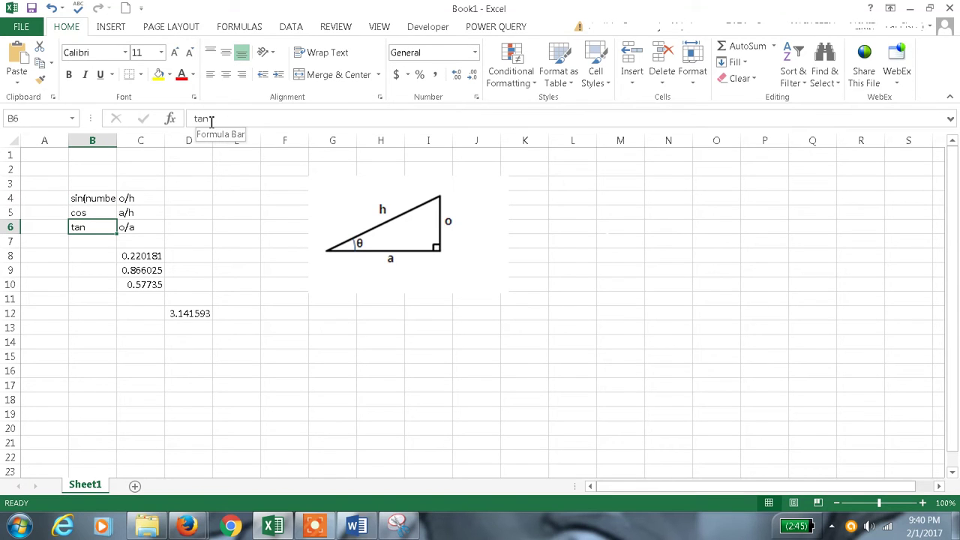